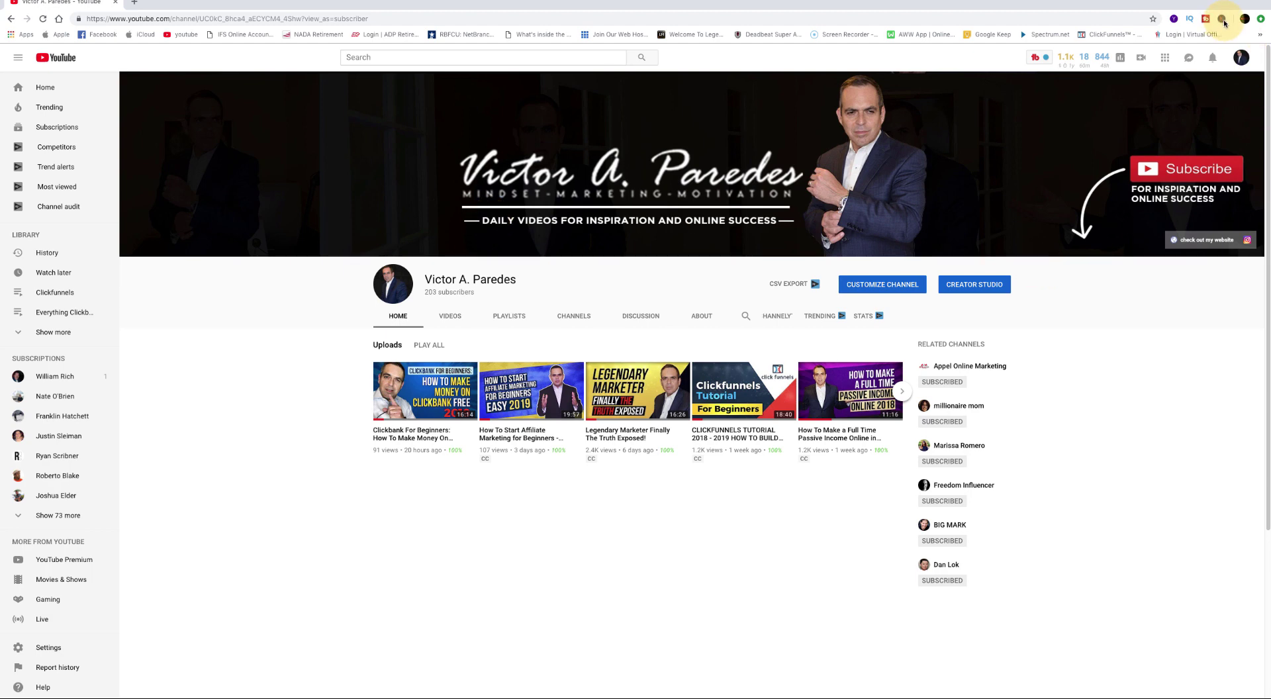
Step: Go to My channel from the account menu and show its Playlists tab
click(1241, 58)
click(1165, 118)
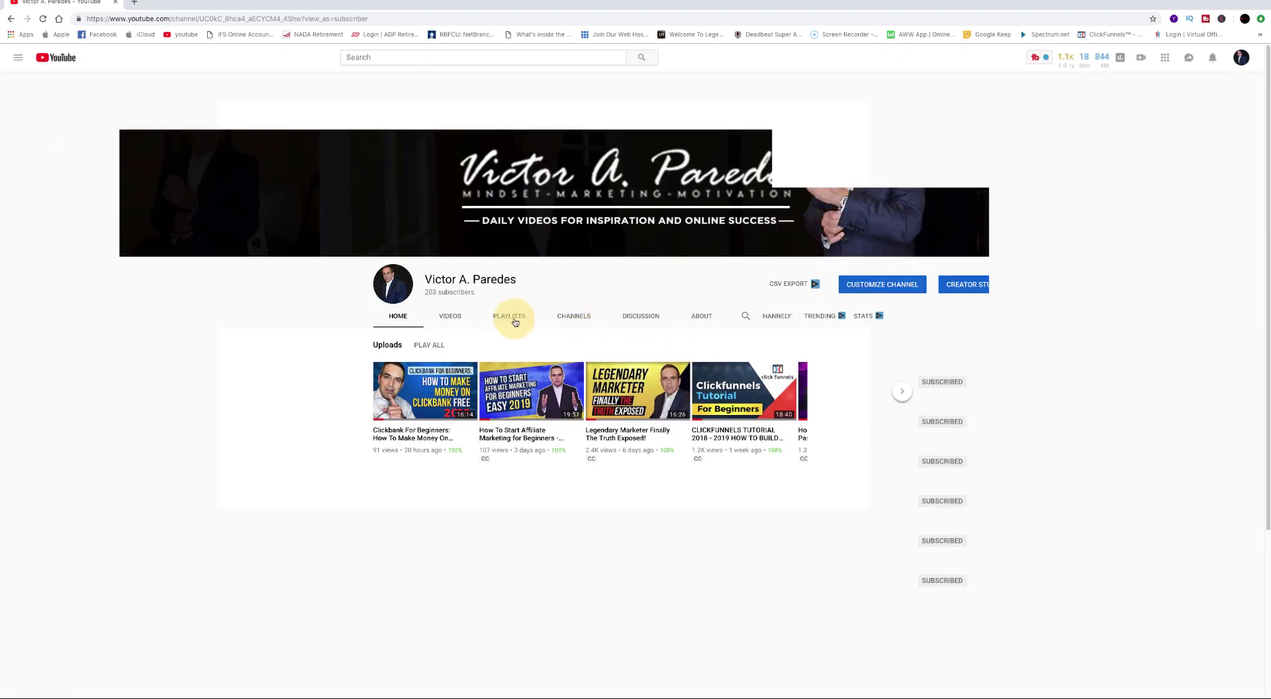
click(511, 317)
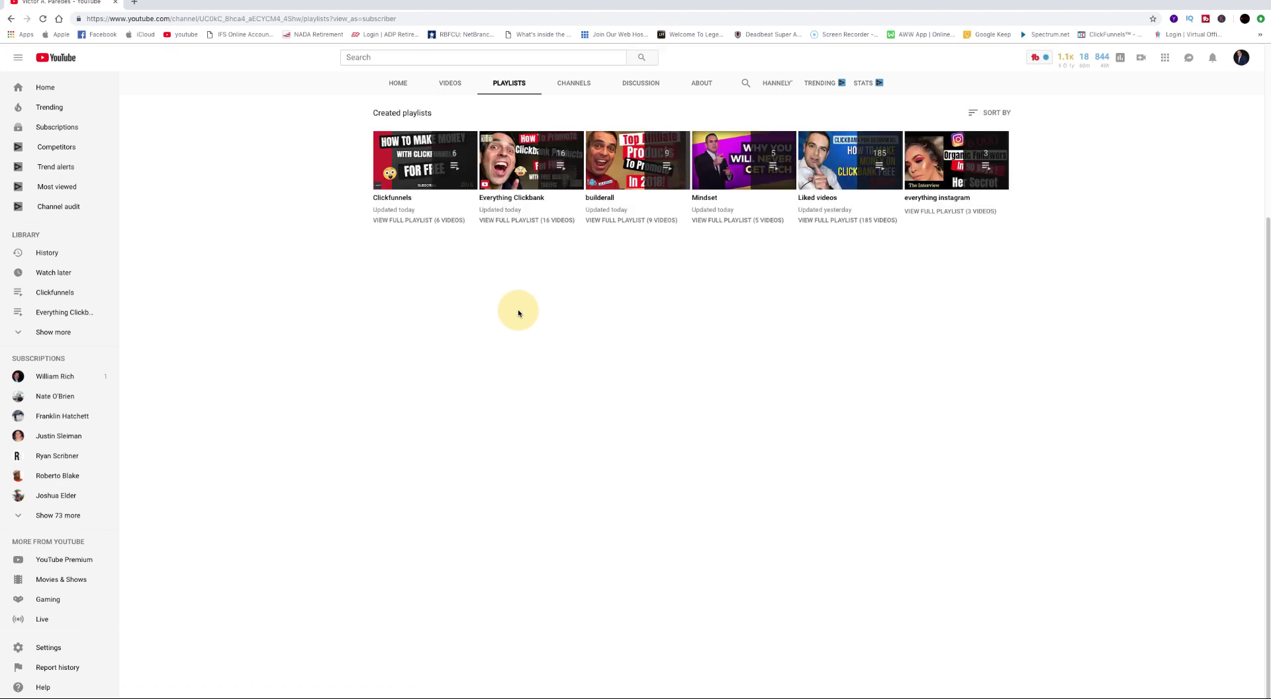
scroll(515, 317, up, 3)
scroll(523, 290, up, 2)
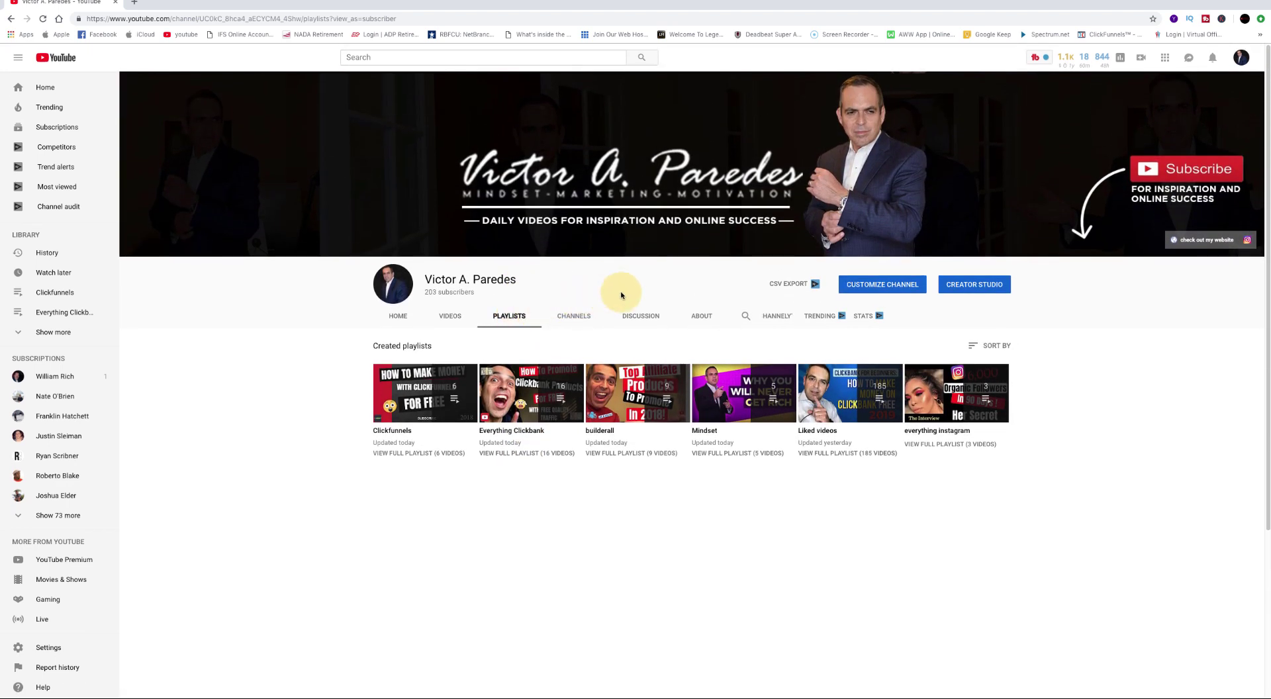
Step: Switch to the owner's Customize Channel view of the six playlists
click(898, 289)
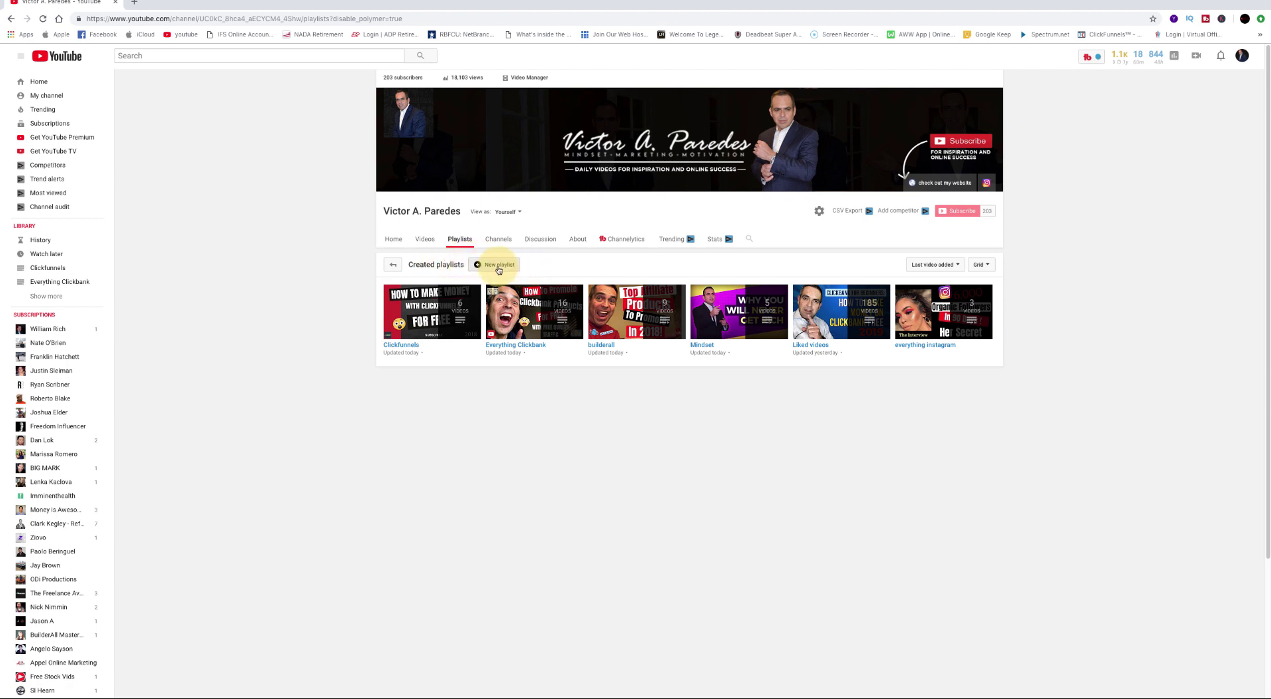
Step: Create a new public playlist using the suggested title 'Youtube'
click(498, 266)
click(494, 310)
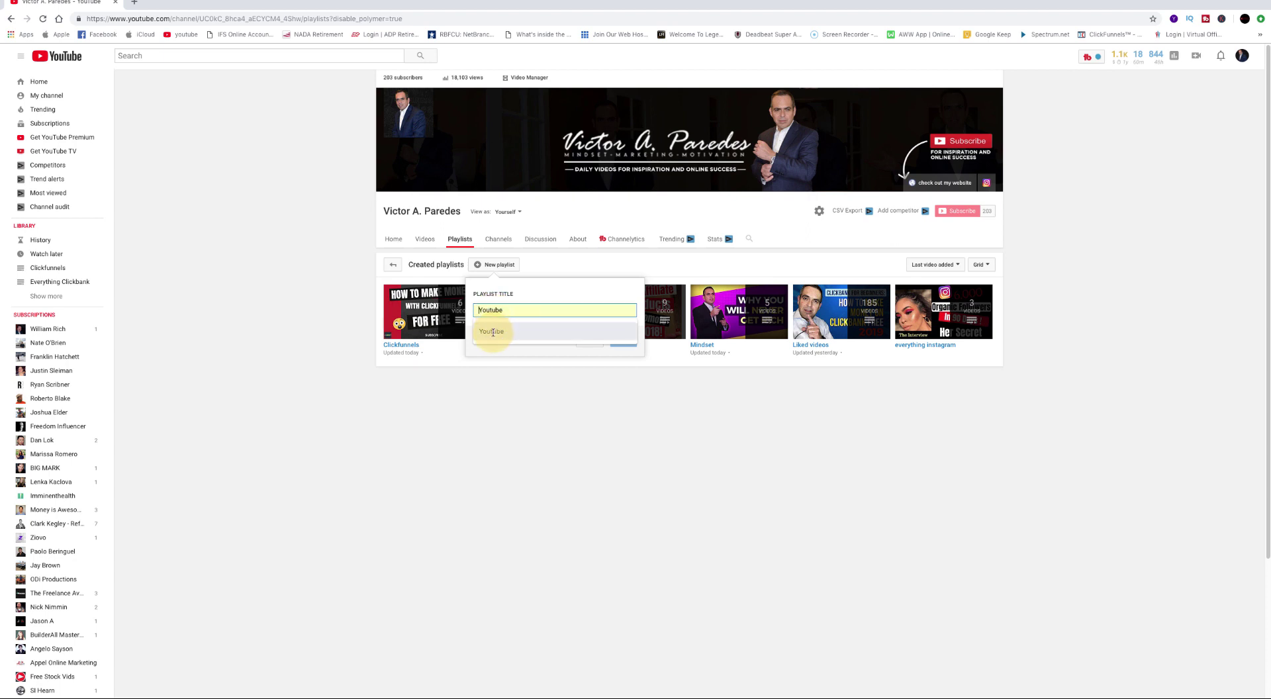
click(494, 333)
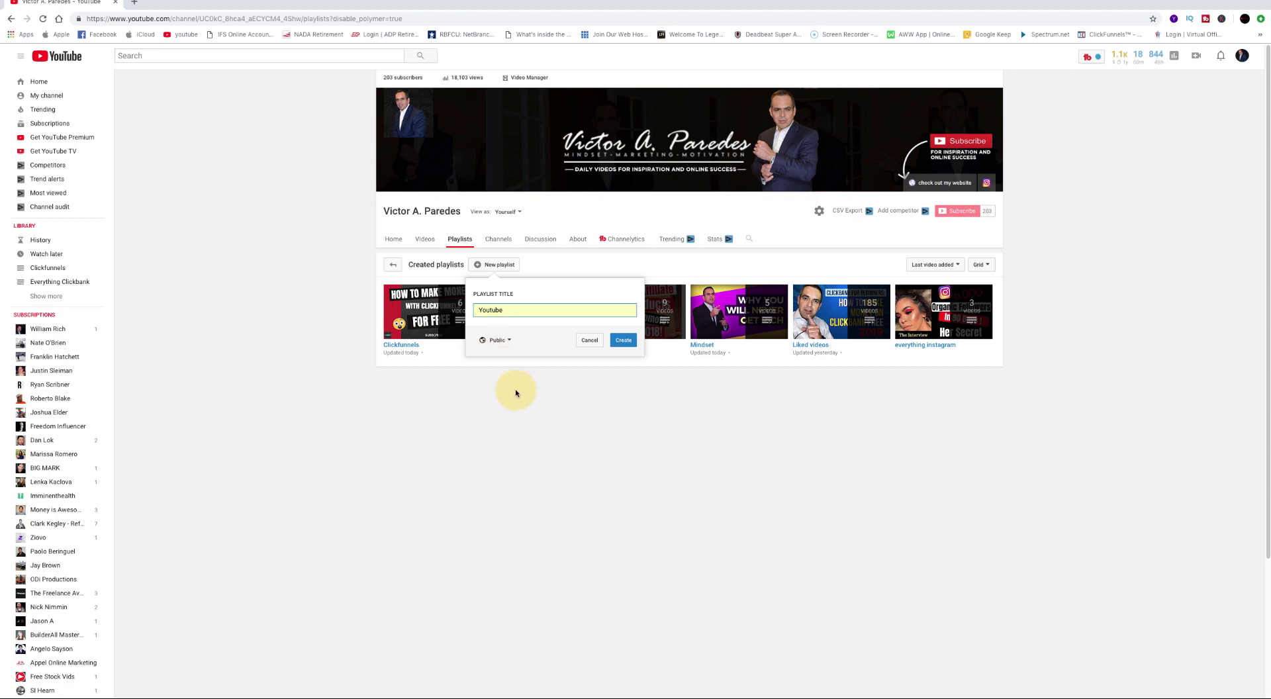
click(622, 341)
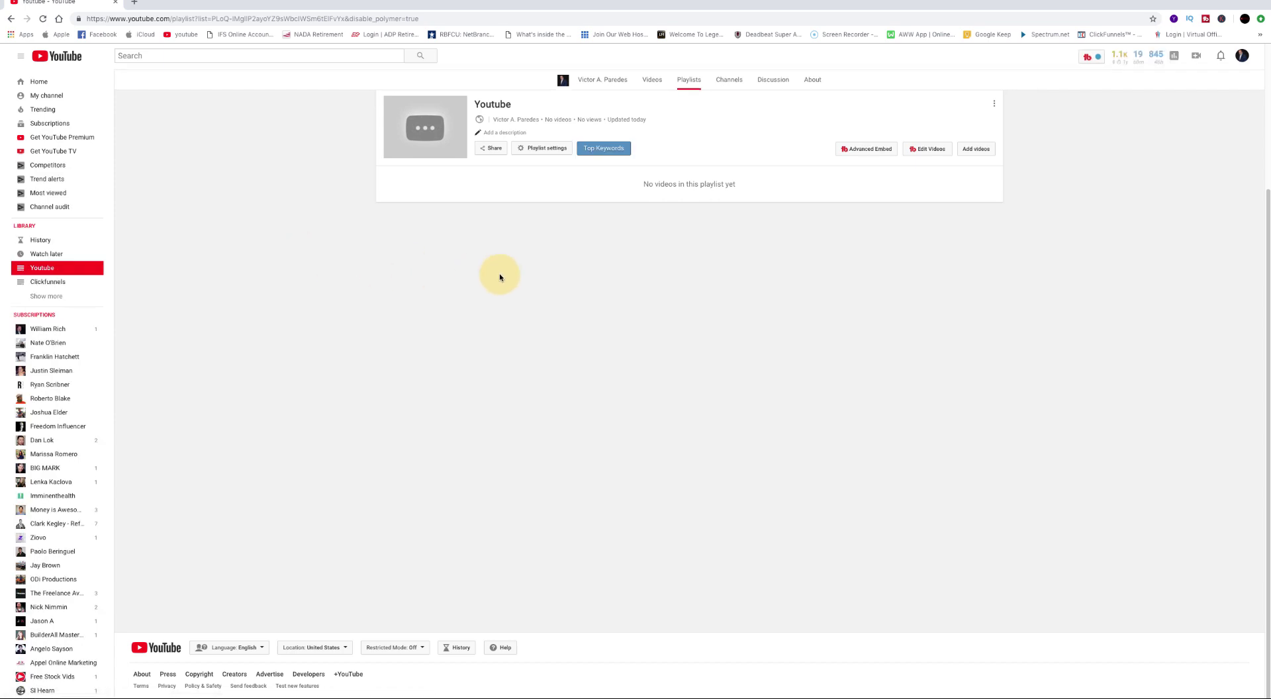
Step: Give the Youtube playlist the description 'everything YouTube' and save it
scroll(499, 276, up, 5)
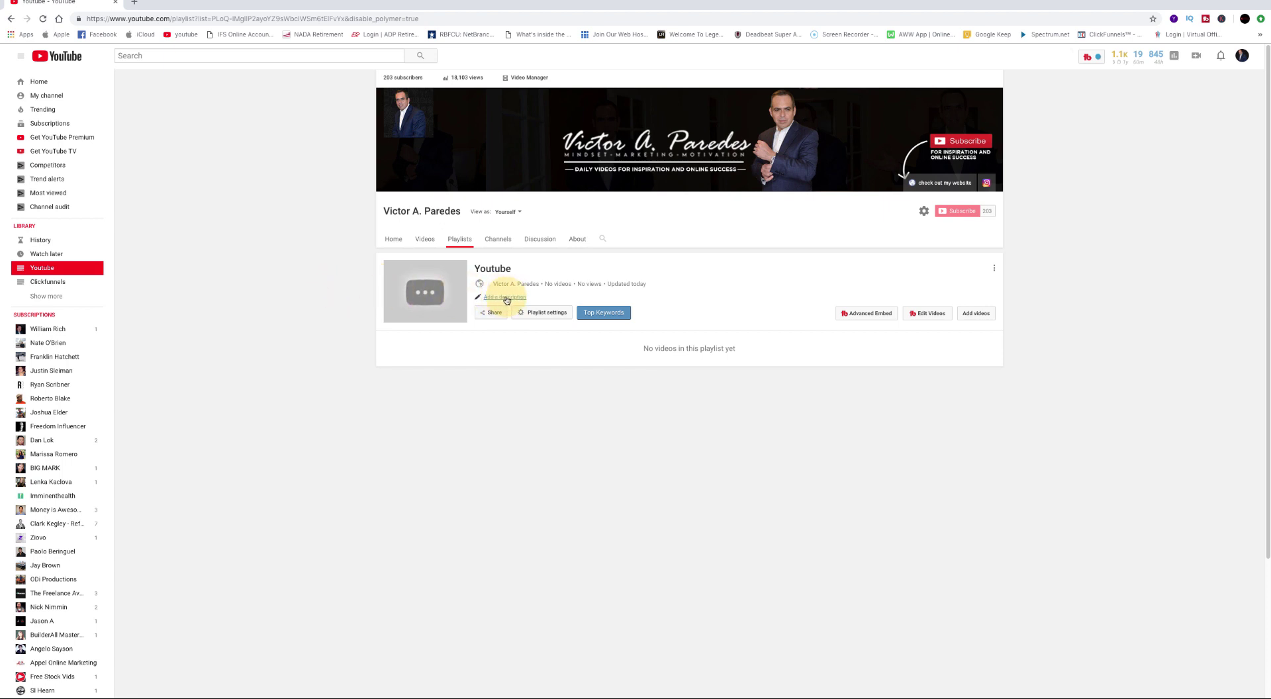
click(507, 299)
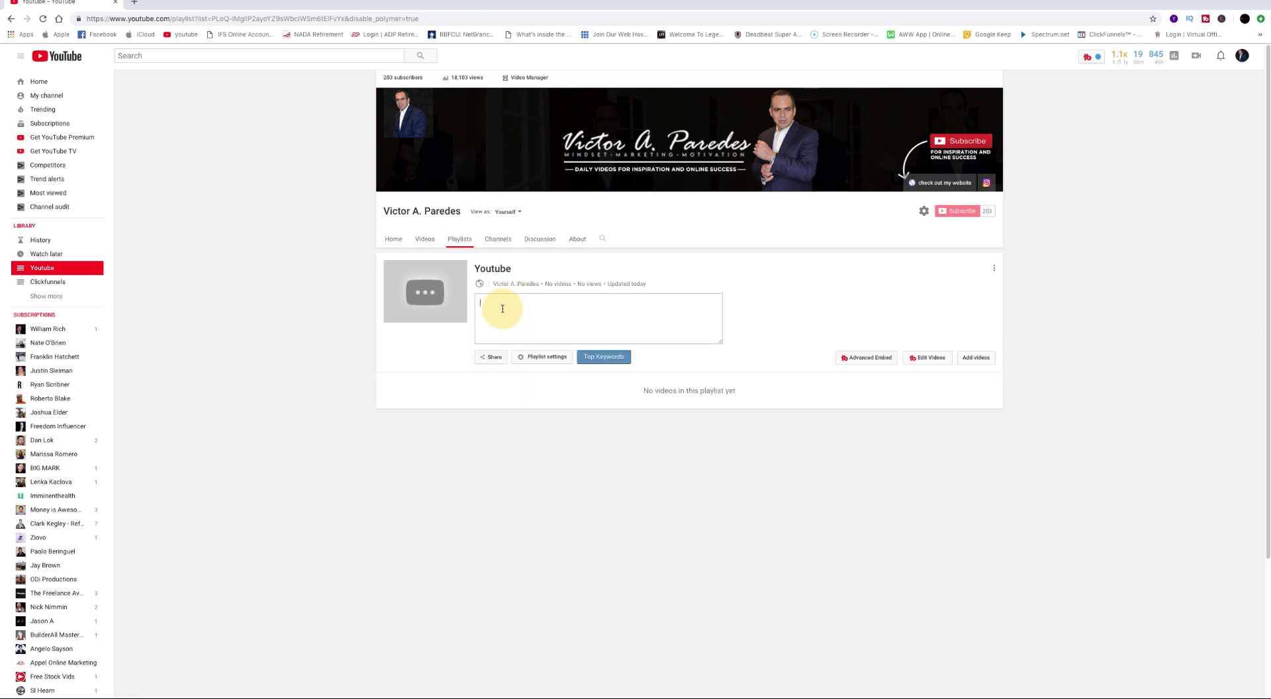
text(Y)
key(BackSpace)
text(everything Yo)
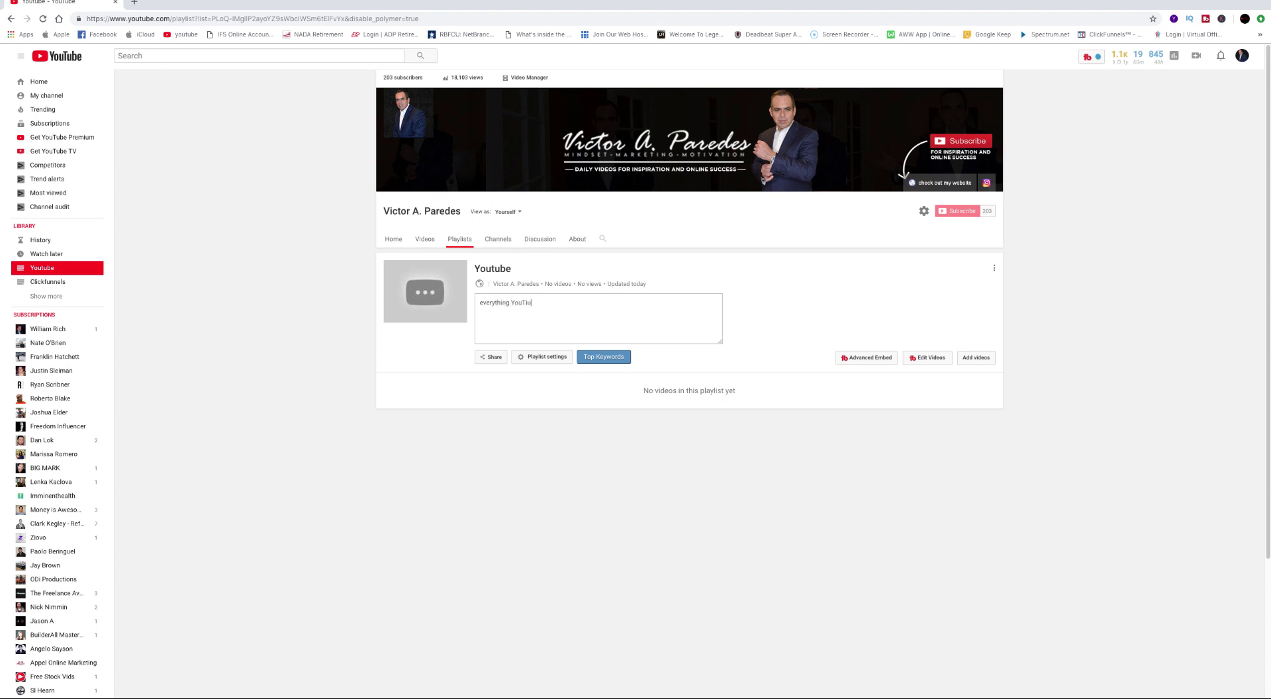
text(uTube)
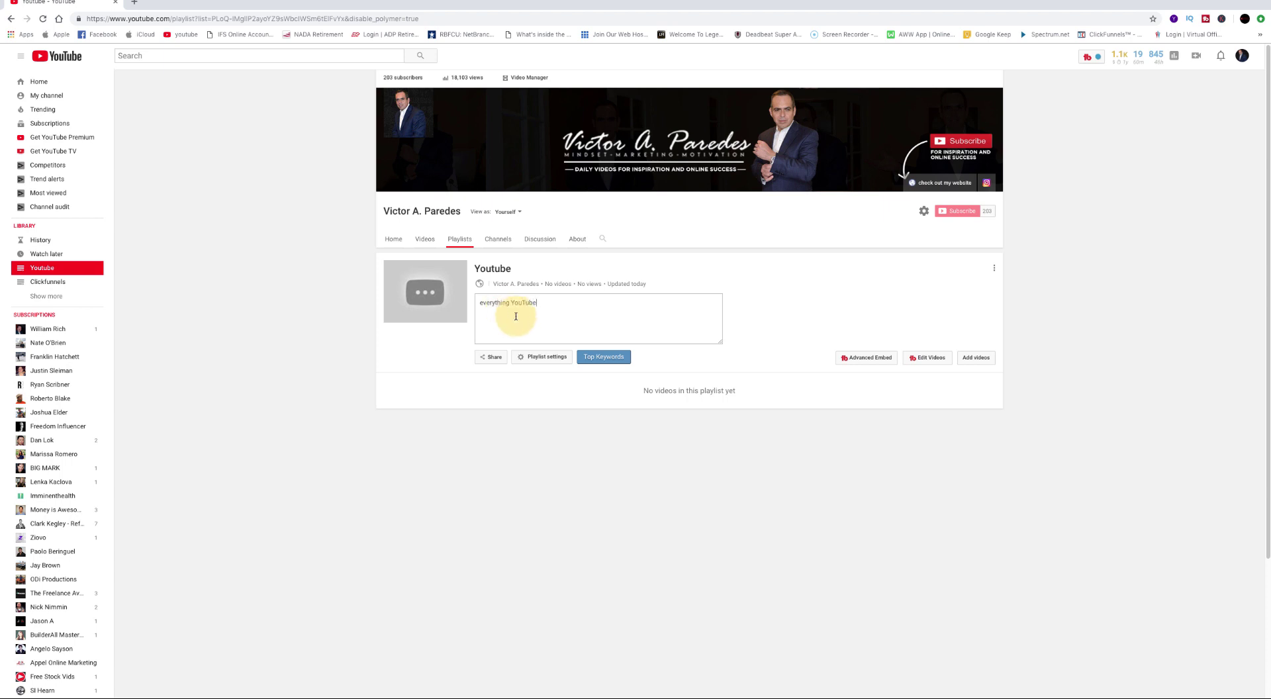
click(529, 388)
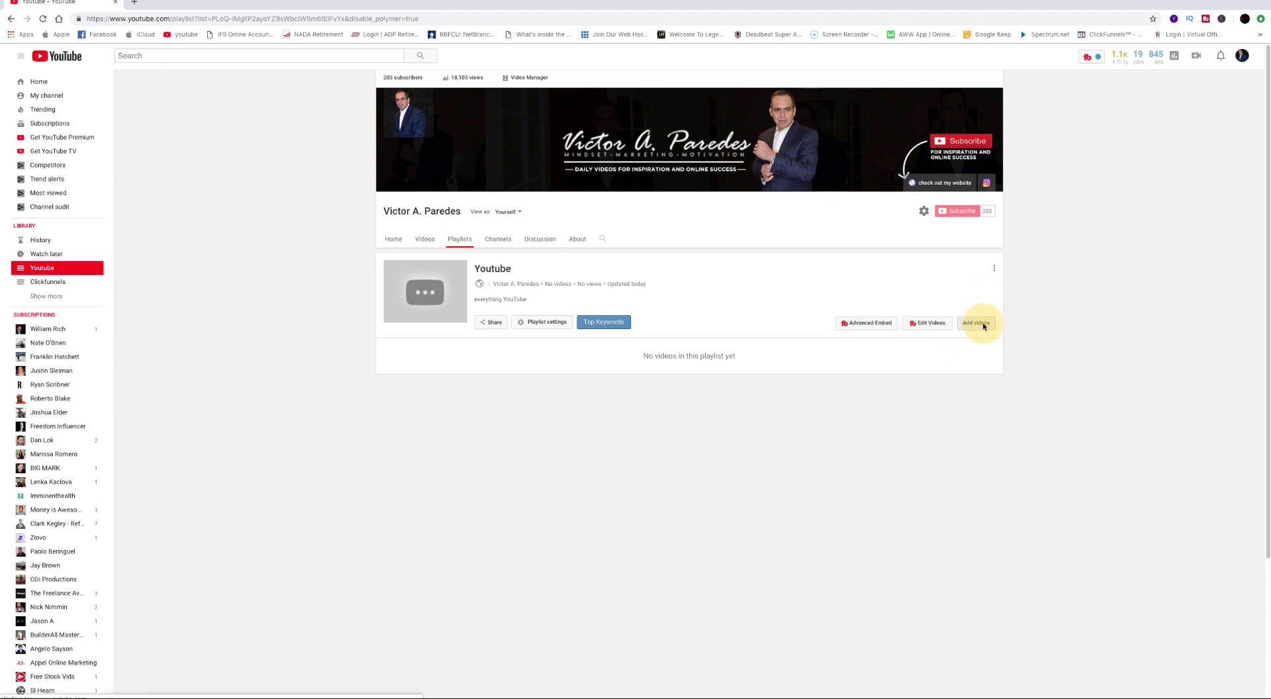
Step: Open the Add videos dialog on the channel's own uploaded videos list
click(982, 325)
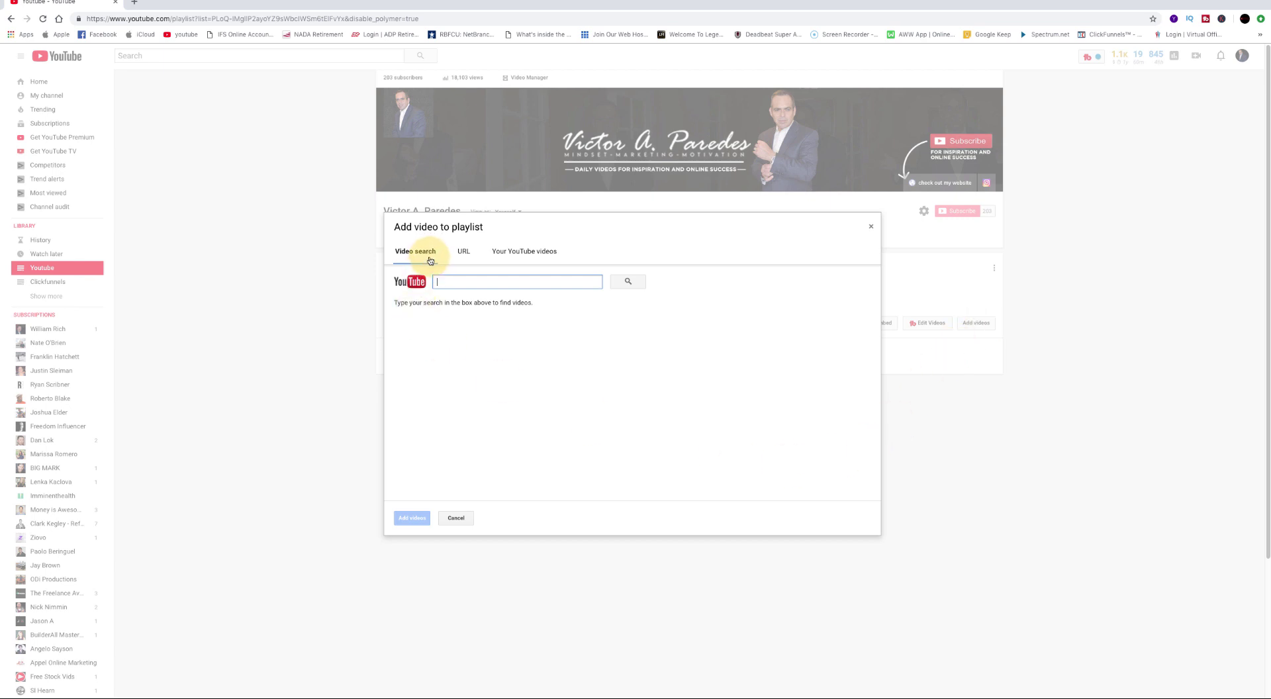
click(465, 254)
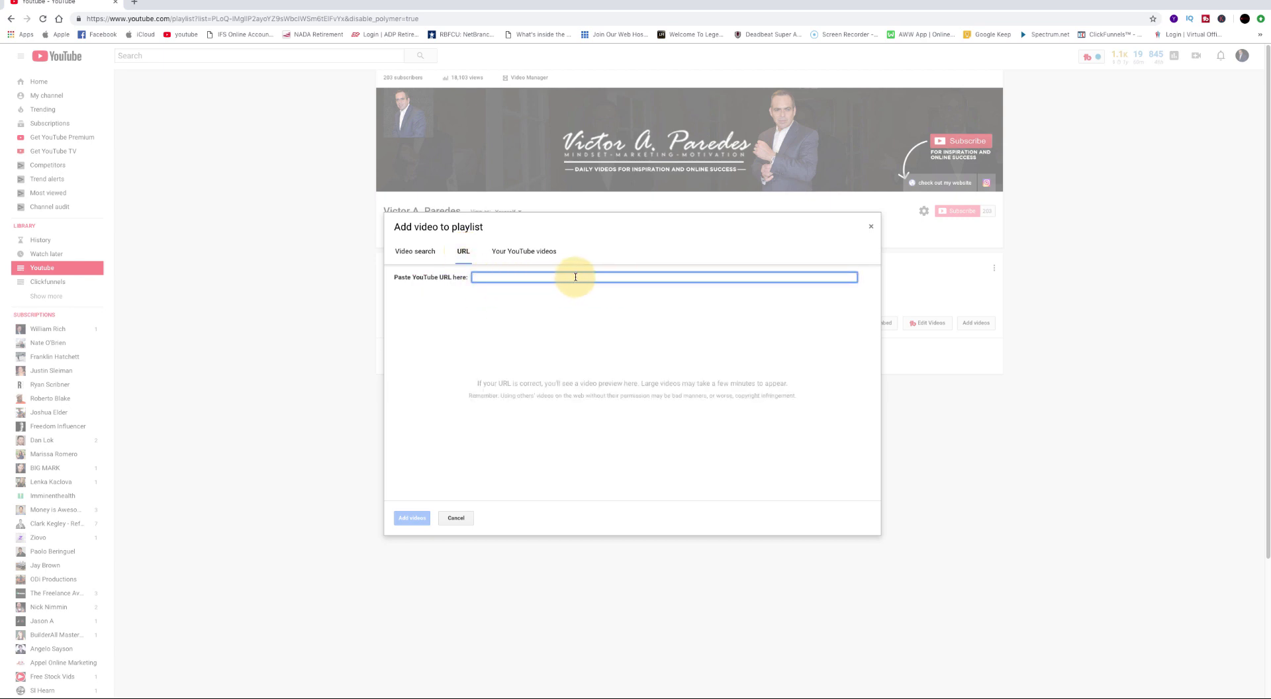
click(527, 253)
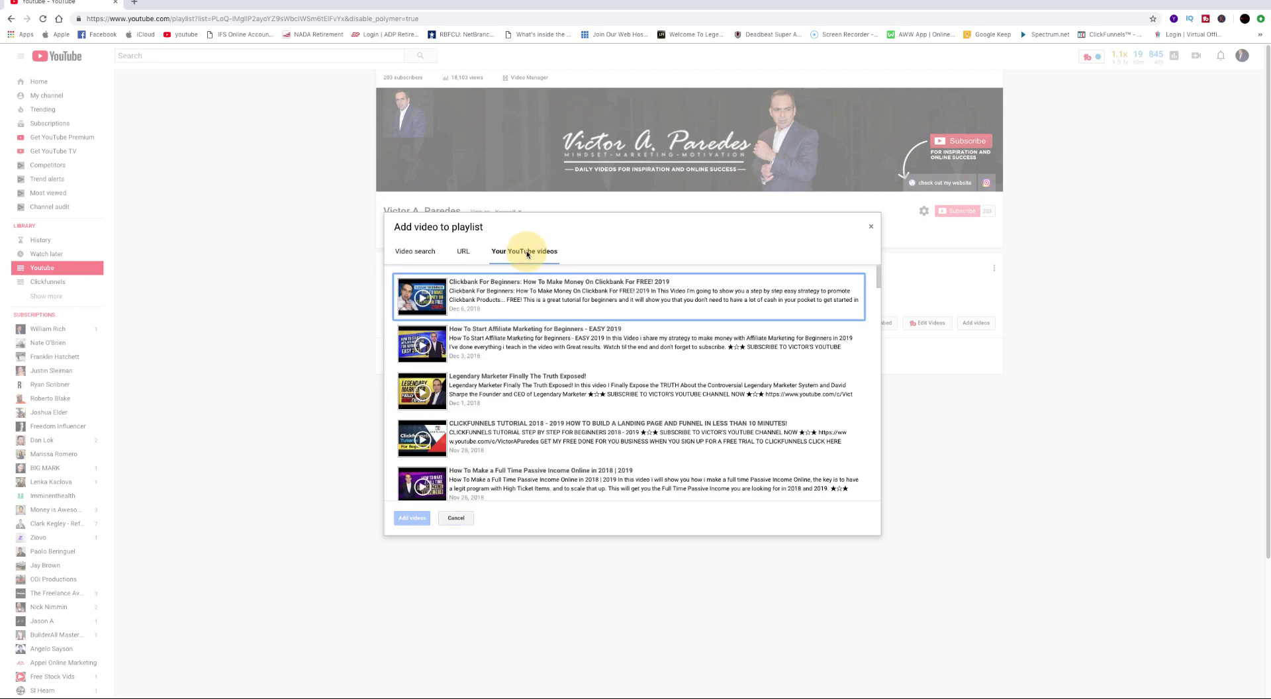
Step: Pick the 'Start Your Youtube Channel Without Showing Your Face' video
scroll(569, 345, down, 2)
scroll(570, 345, down, 2)
scroll(569, 345, down, 2)
scroll(571, 344, down, 2)
scroll(571, 344, down, 2)
scroll(570, 344, down, 2)
scroll(570, 344, down, 1)
scroll(571, 344, down, 1)
scroll(570, 345, down, 1)
scroll(570, 345, down, 1)
scroll(571, 344, down, 1)
scroll(571, 344, down, 1)
scroll(570, 344, down, 1)
scroll(571, 344, down, 1)
scroll(570, 344, down, 1)
scroll(571, 344, down, 1)
scroll(570, 344, down, 1)
scroll(570, 344, down, 1)
scroll(571, 343, down, 1)
scroll(571, 351, down, 1)
scroll(573, 370, down, 1)
scroll(575, 379, down, 1)
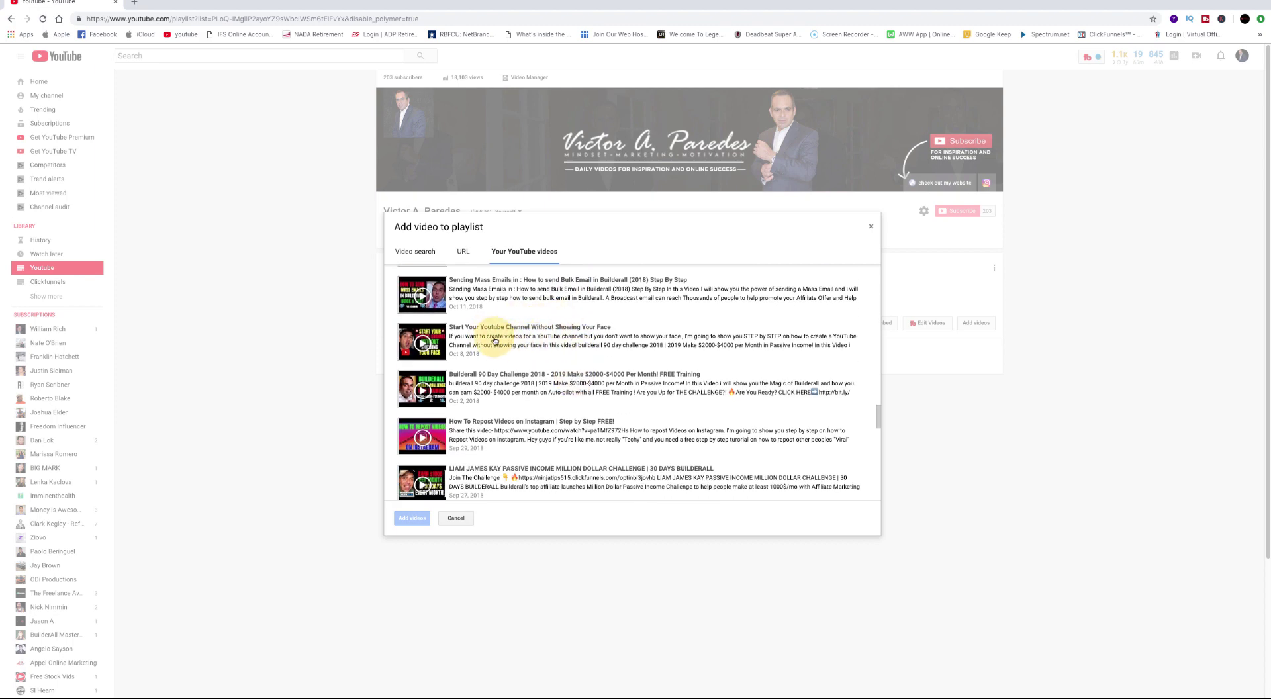
click(554, 338)
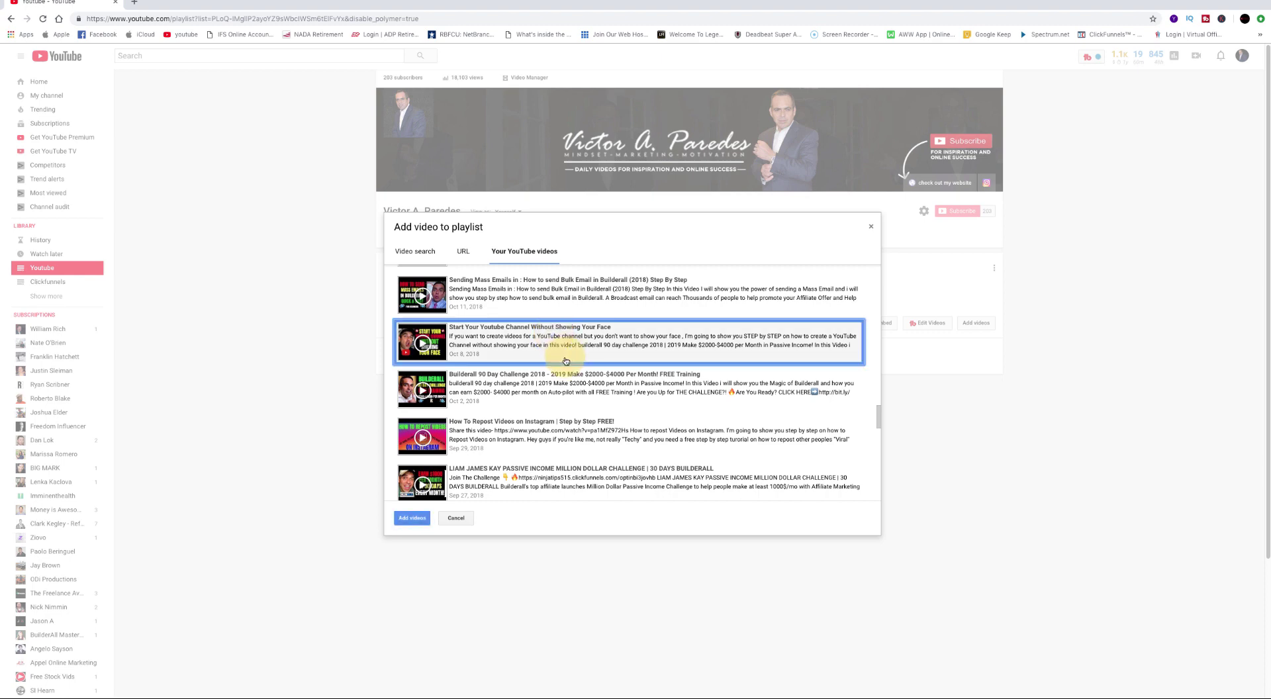
Step: Also pick the Custom Thumbnail tutorial and the YouTube Views 2018 video
scroll(565, 361, down, 2)
scroll(562, 354, down, 2)
scroll(559, 350, down, 1)
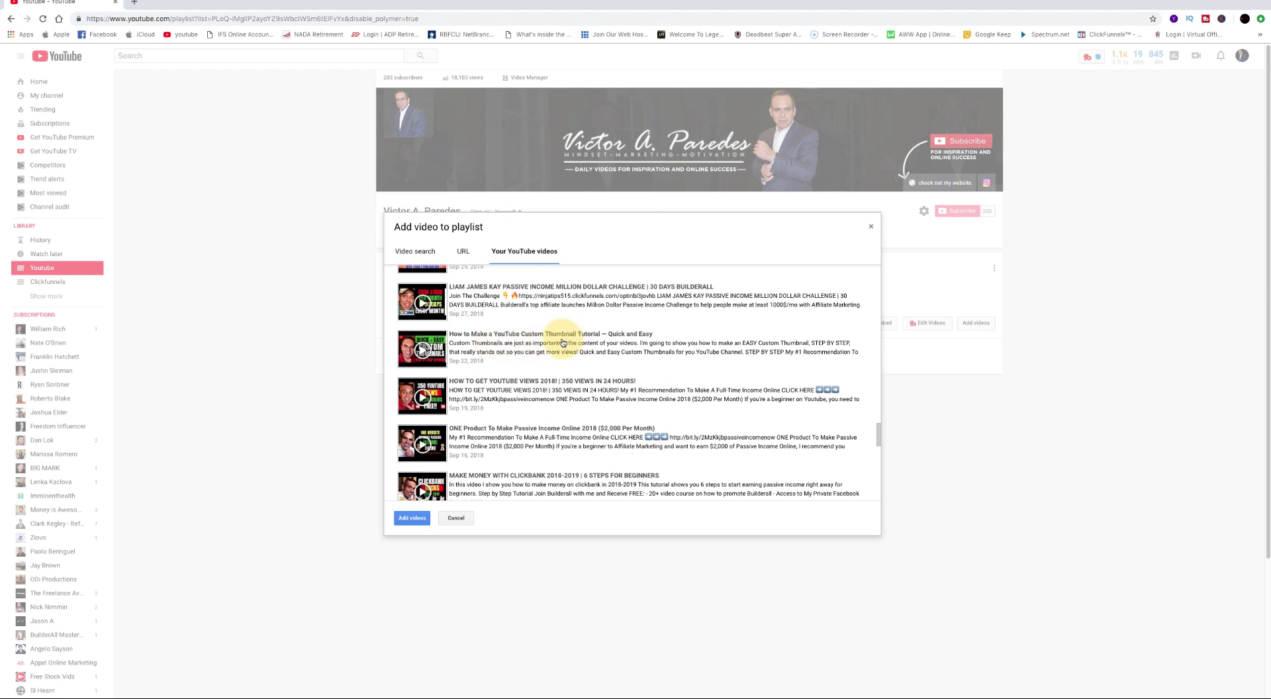
click(560, 344)
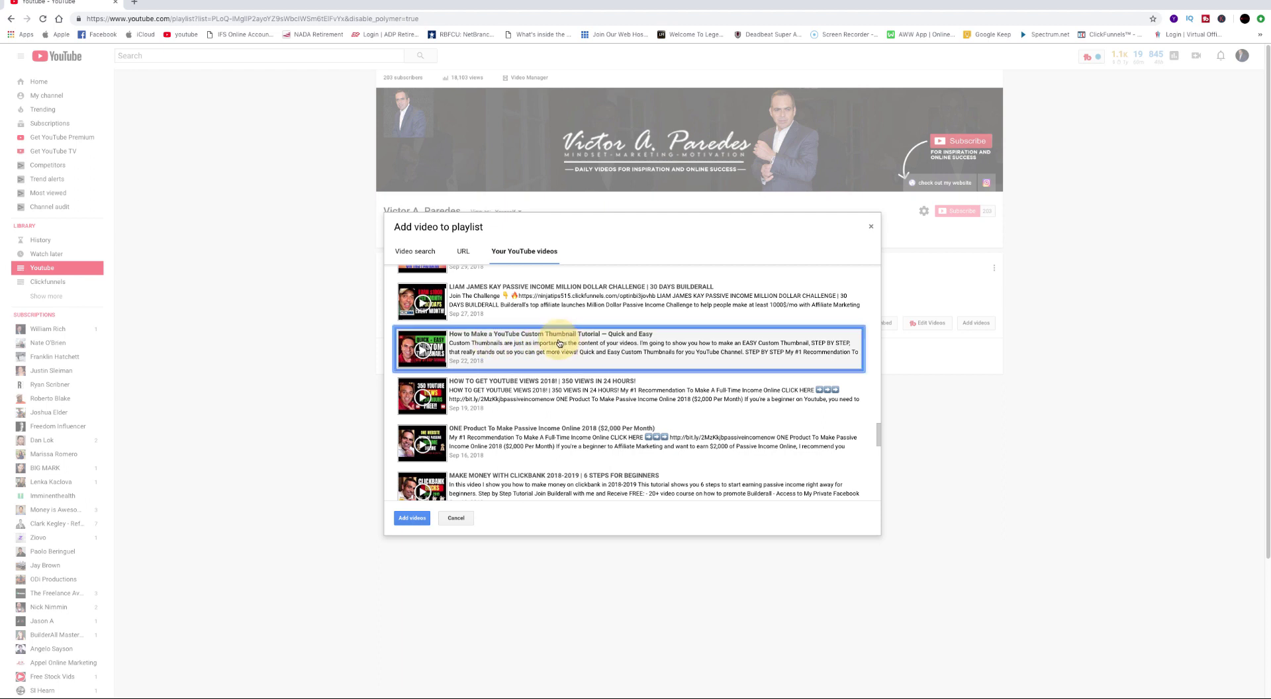
scroll(559, 344, up, 2)
scroll(560, 343, up, 3)
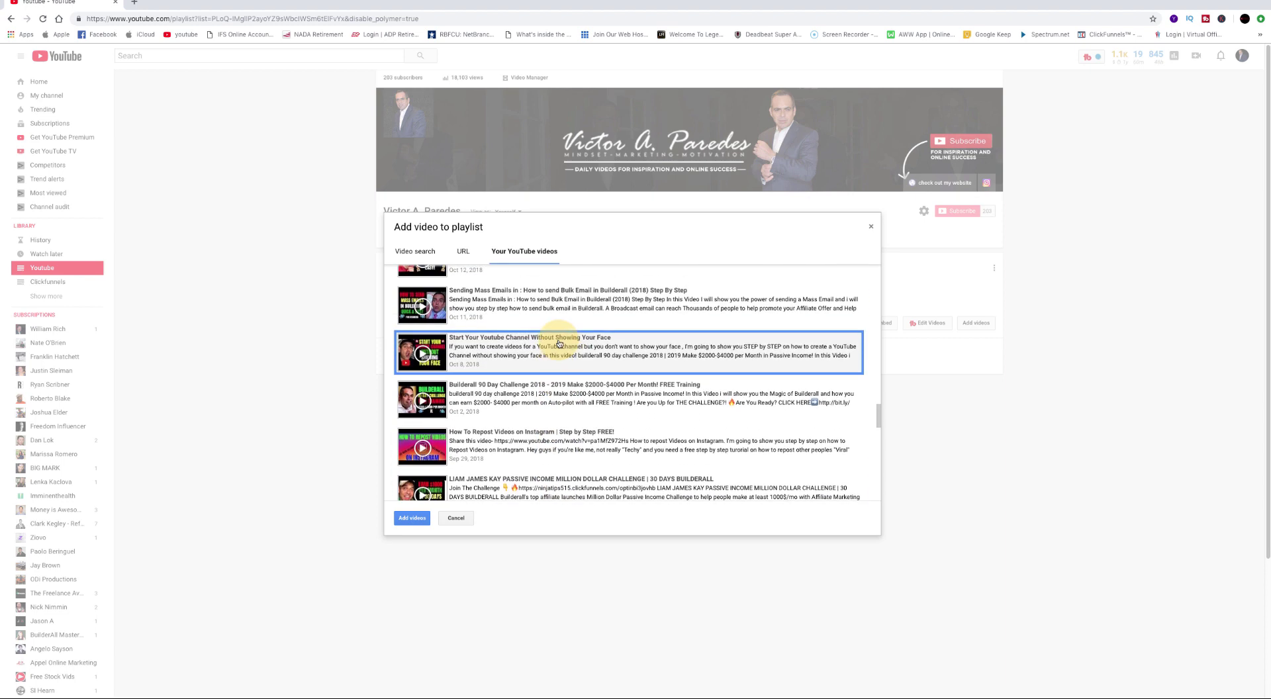
scroll(560, 343, down, 2)
scroll(563, 354, down, 1)
scroll(566, 364, down, 2)
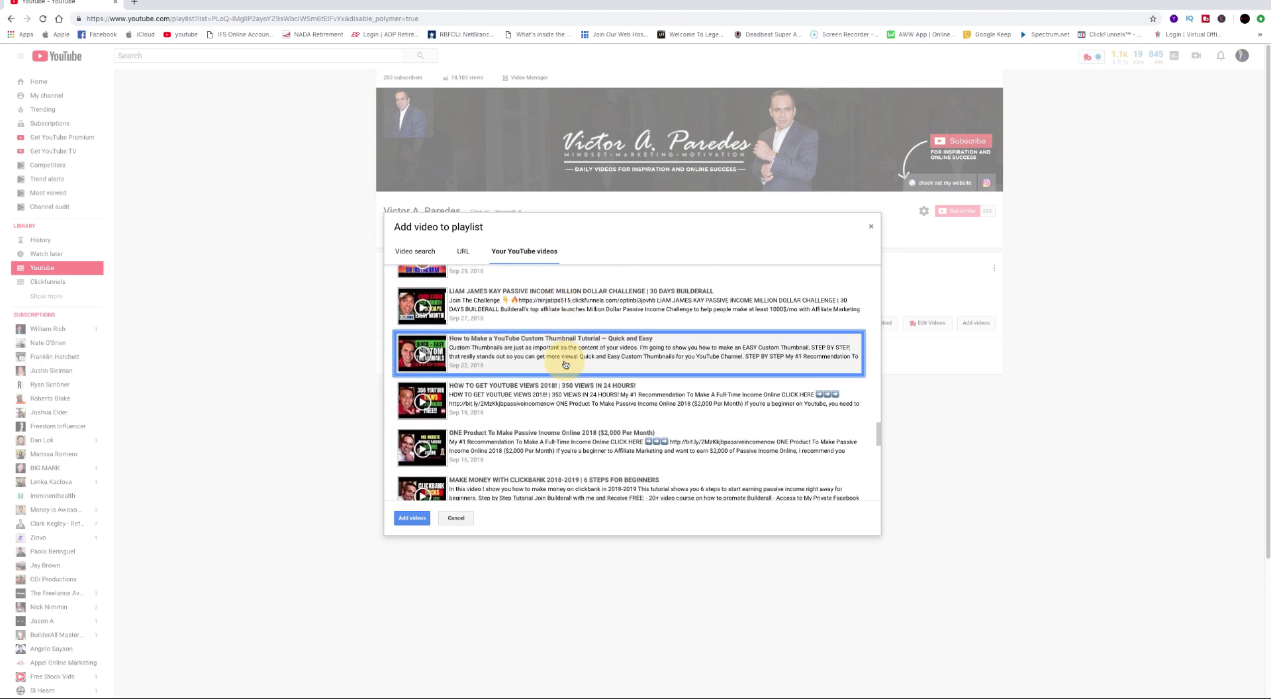
scroll(562, 360, down, 1)
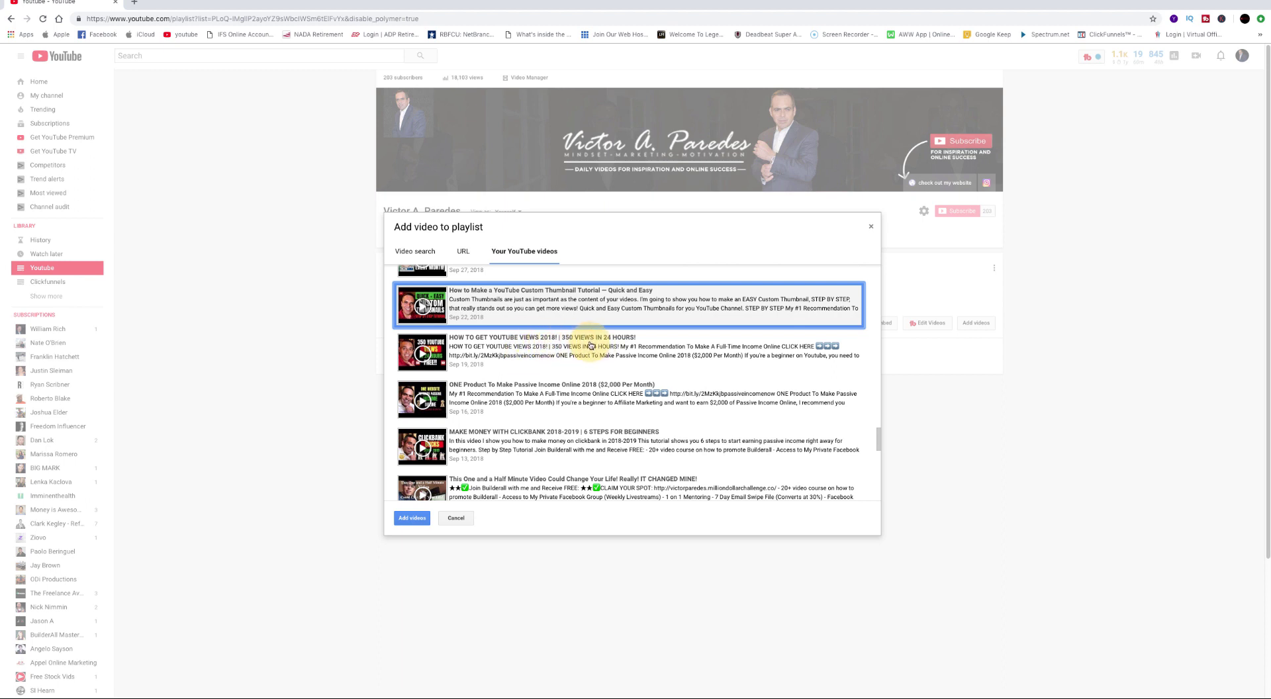
click(590, 345)
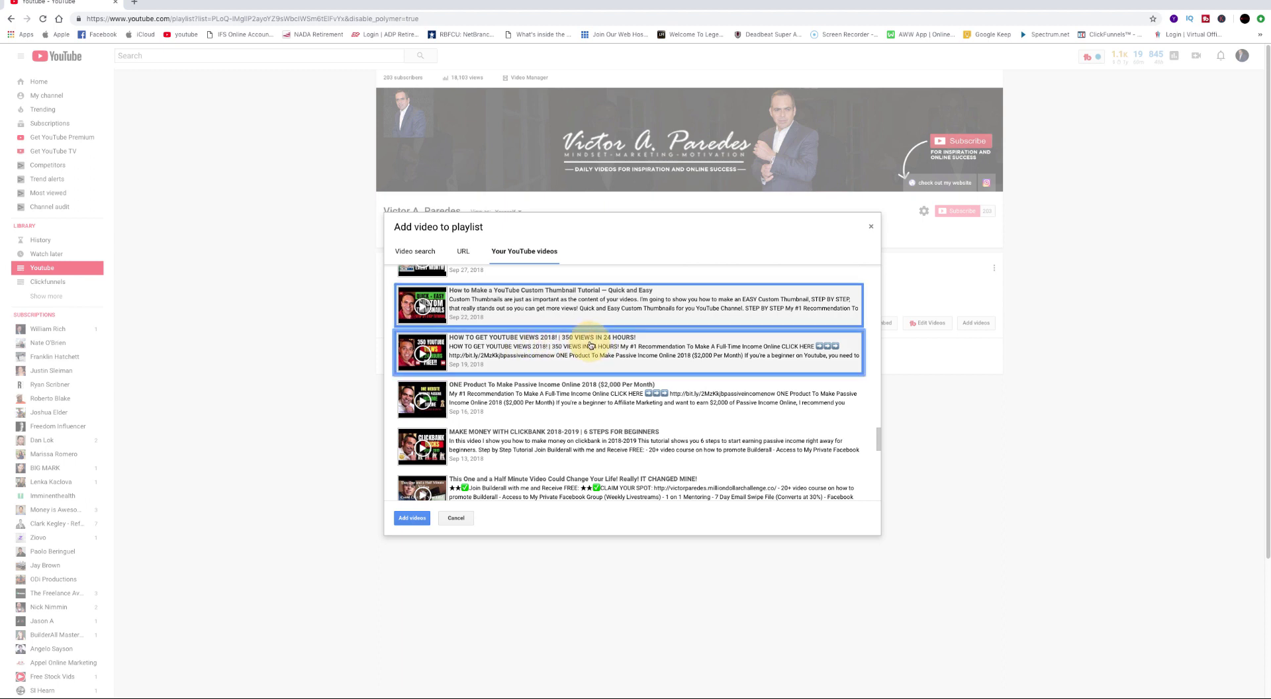
Step: Pick the 'How To Promote Your Youtube Channel FREE' video as well
scroll(589, 345, down, 2)
scroll(590, 345, down, 2)
scroll(590, 345, down, 2)
scroll(590, 344, down, 2)
scroll(590, 345, down, 2)
scroll(590, 345, down, 2)
scroll(589, 345, down, 2)
scroll(590, 344, down, 2)
scroll(590, 345, down, 1)
scroll(591, 345, down, 1)
scroll(590, 345, down, 1)
scroll(590, 344, down, 1)
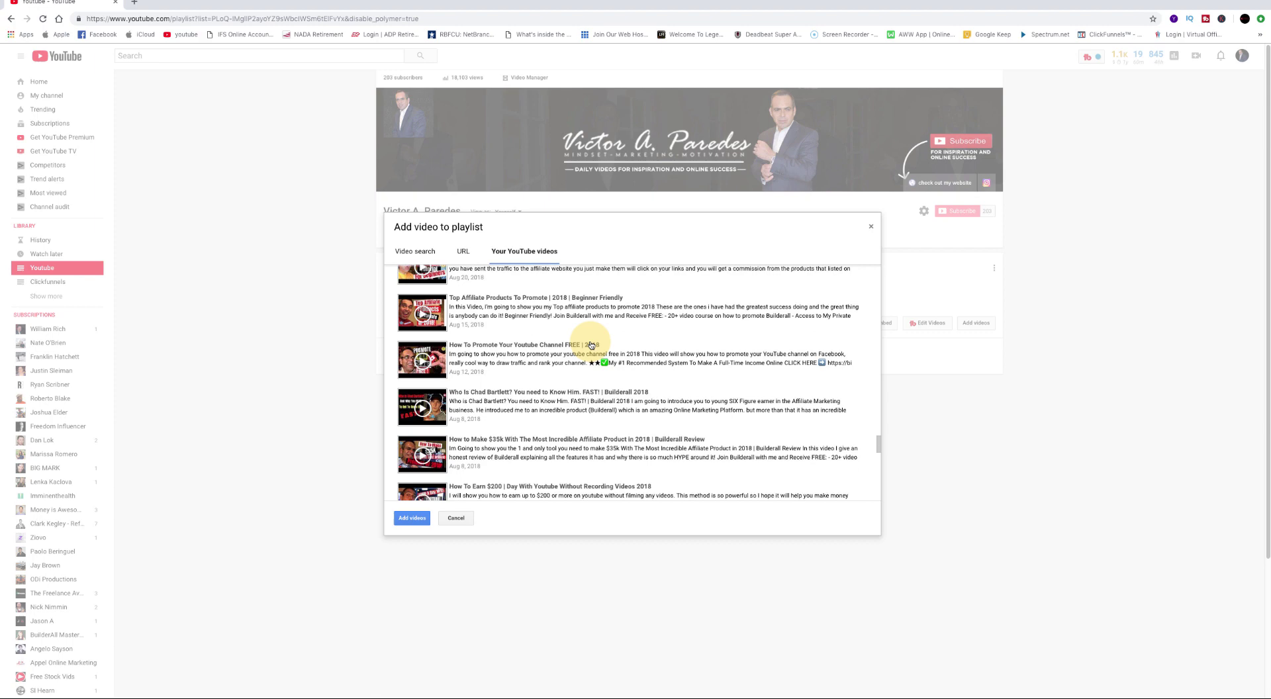
click(541, 359)
scroll(589, 378, down, 1)
scroll(588, 377, down, 3)
scroll(588, 377, down, 2)
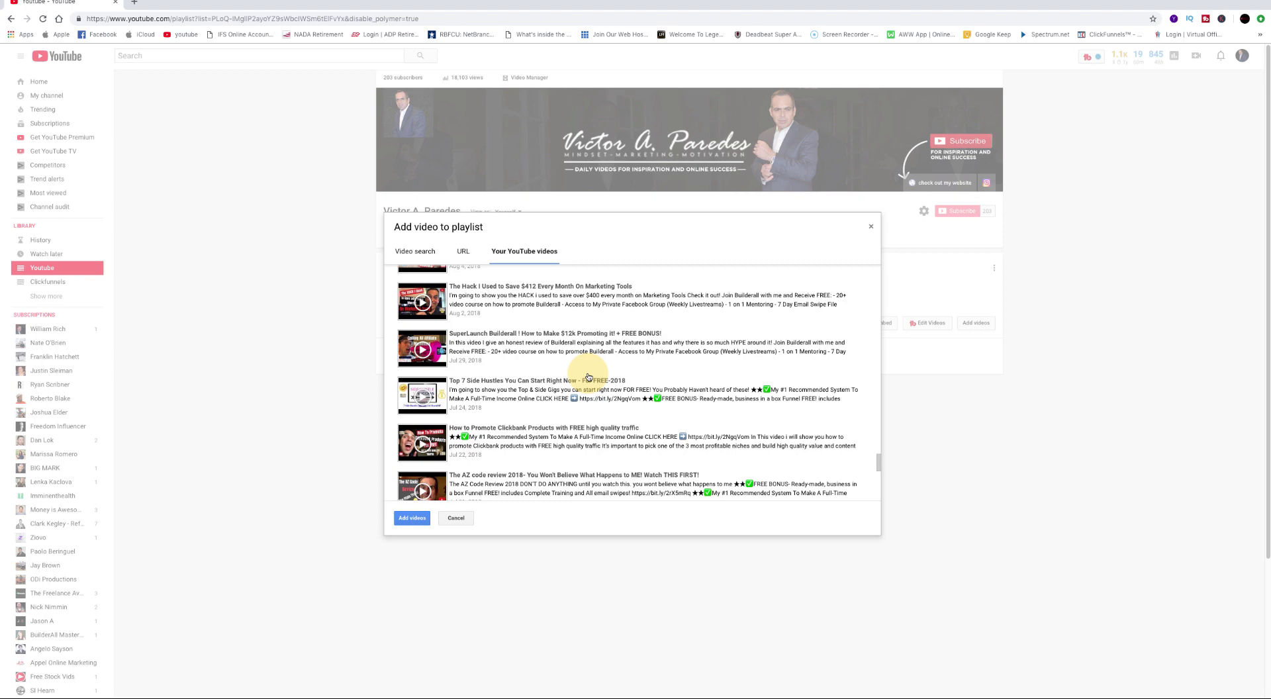
scroll(588, 378, down, 1)
scroll(589, 377, down, 1)
scroll(588, 377, down, 1)
scroll(588, 378, down, 1)
scroll(589, 377, down, 2)
scroll(588, 377, down, 2)
scroll(589, 377, down, 2)
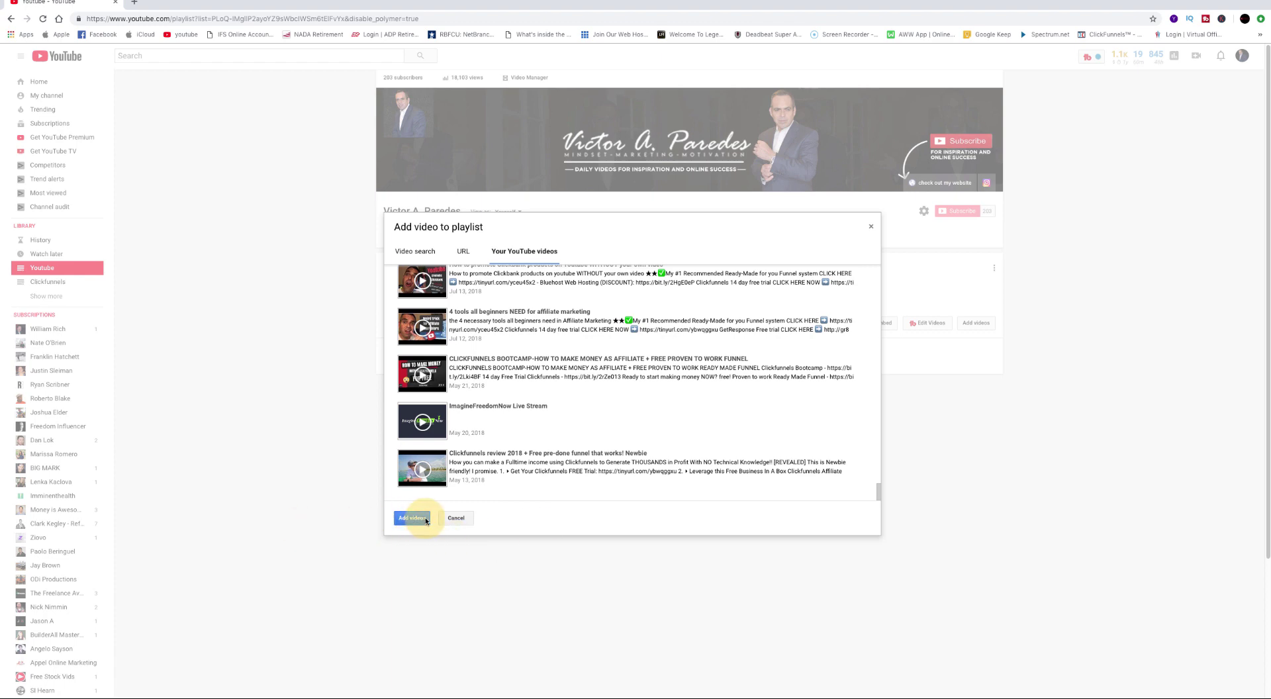
Step: Add the four selected videos into the Youtube playlist
click(414, 520)
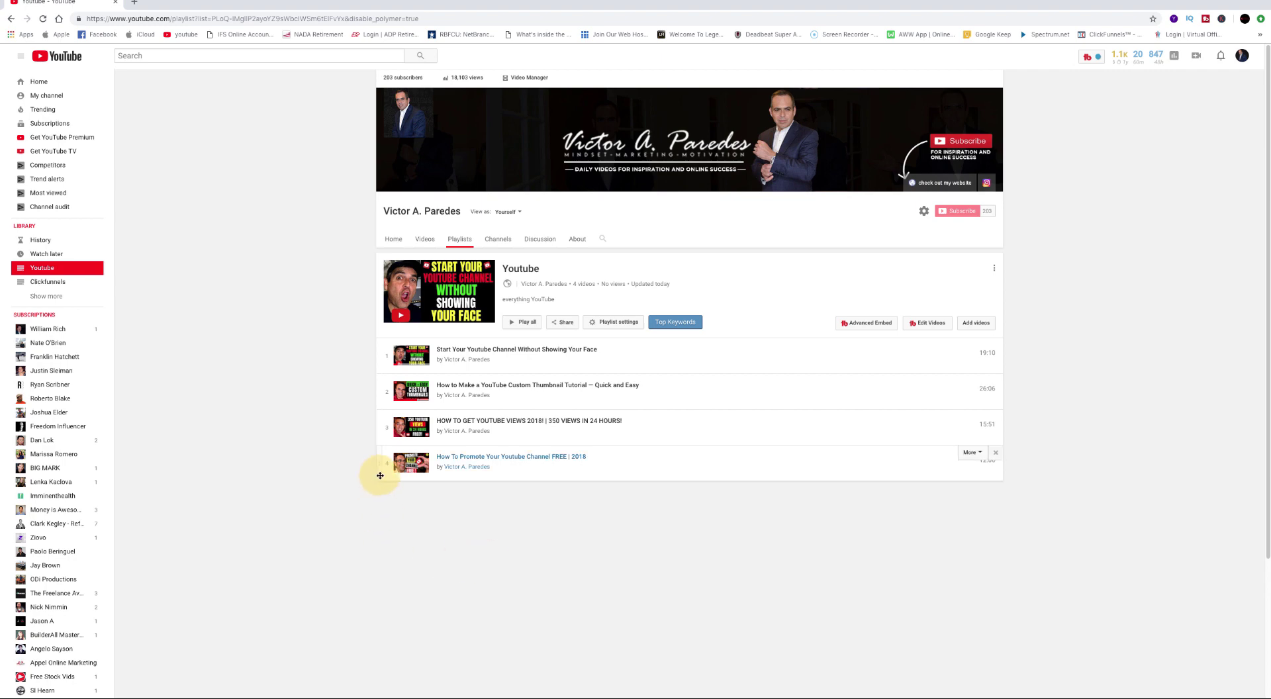
mouse_move(933, 416)
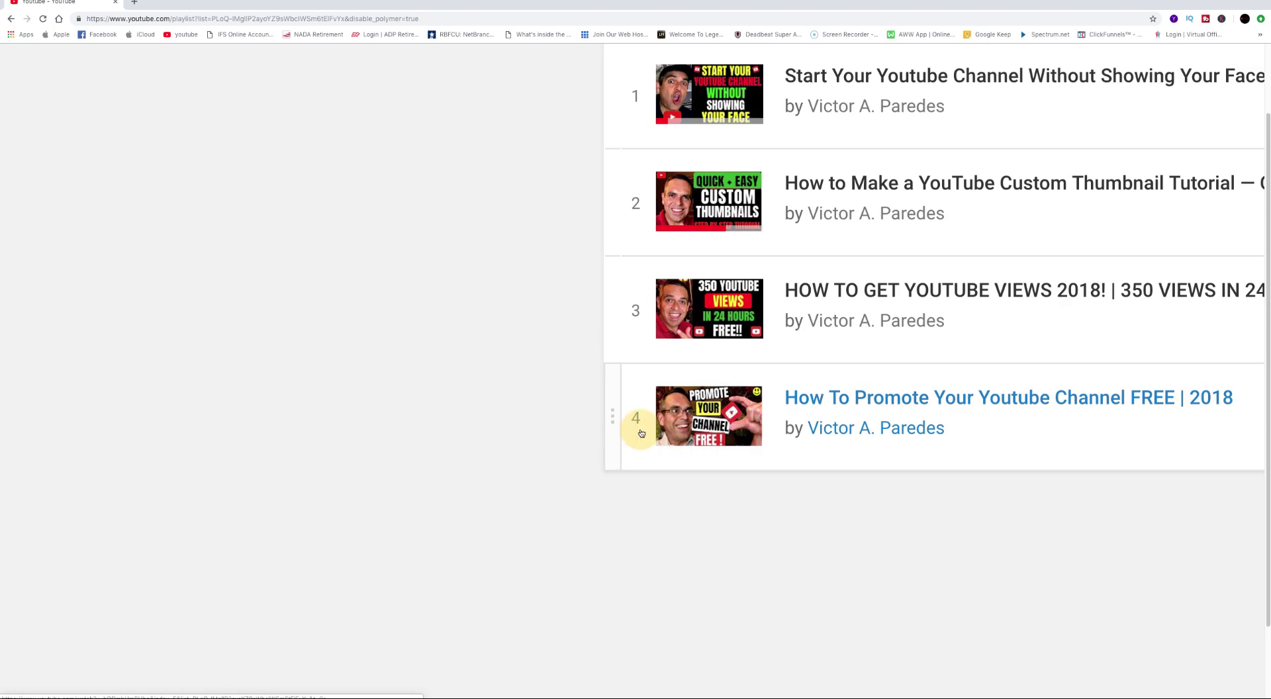
scroll(639, 424, up, 2)
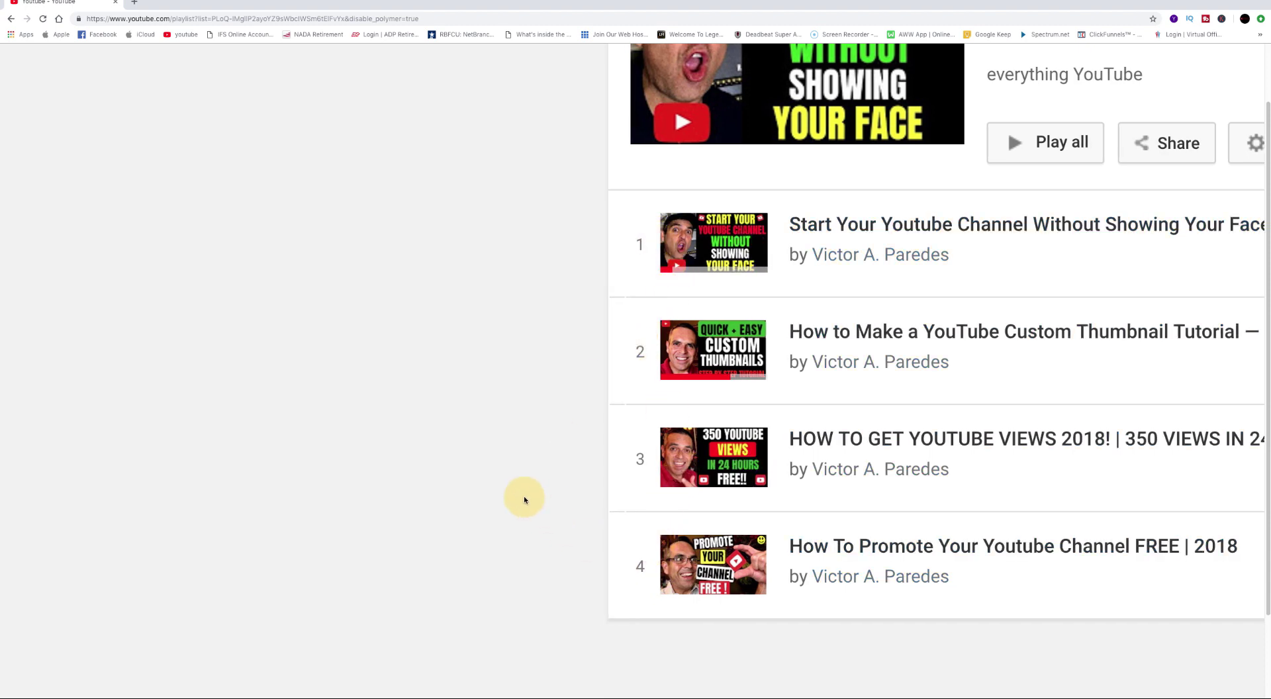
Step: Drag 'HOW TO GET YOUTUBE VIEWS 2018!' from row 3 to the top of the playlist
scroll(497, 496, down, 5)
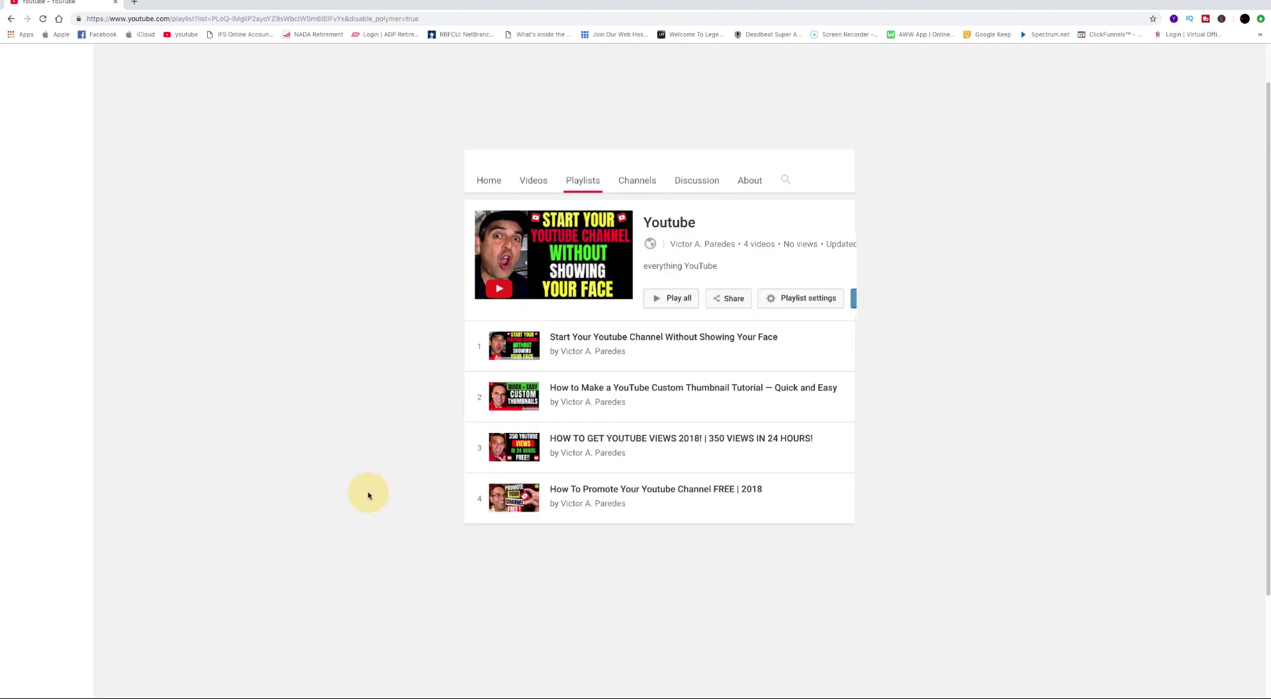
scroll(364, 493, down, 2)
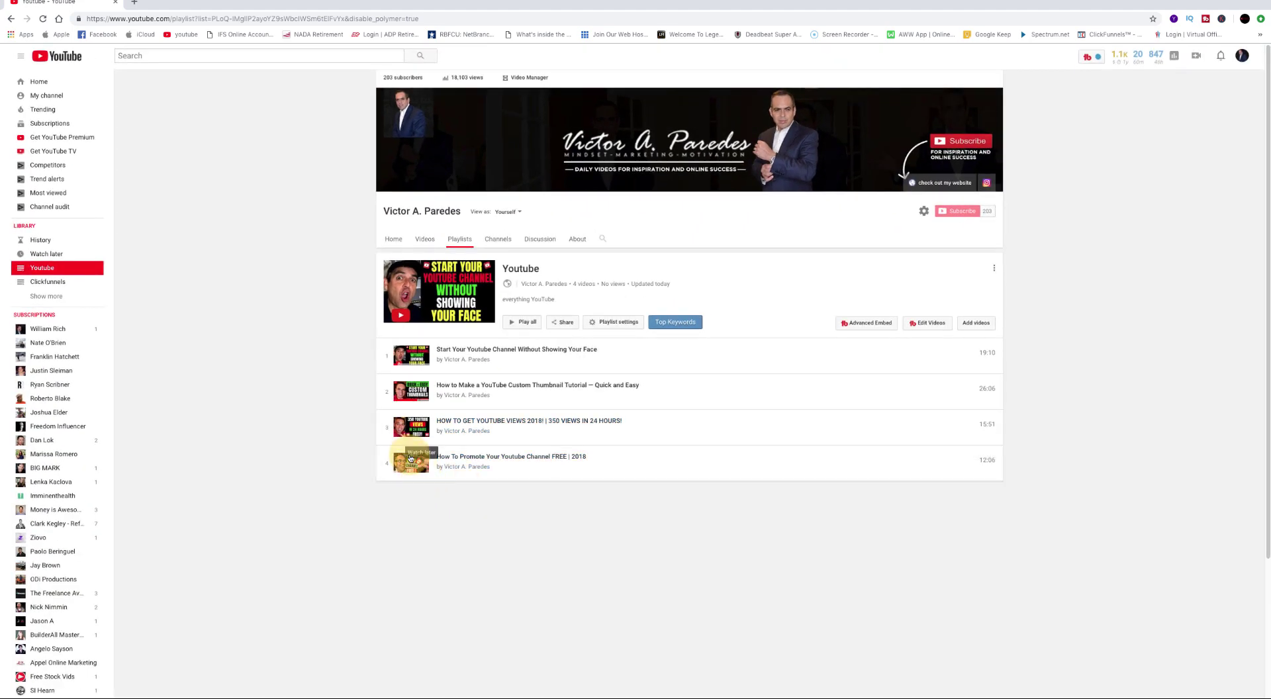
scroll(394, 440, up, 5)
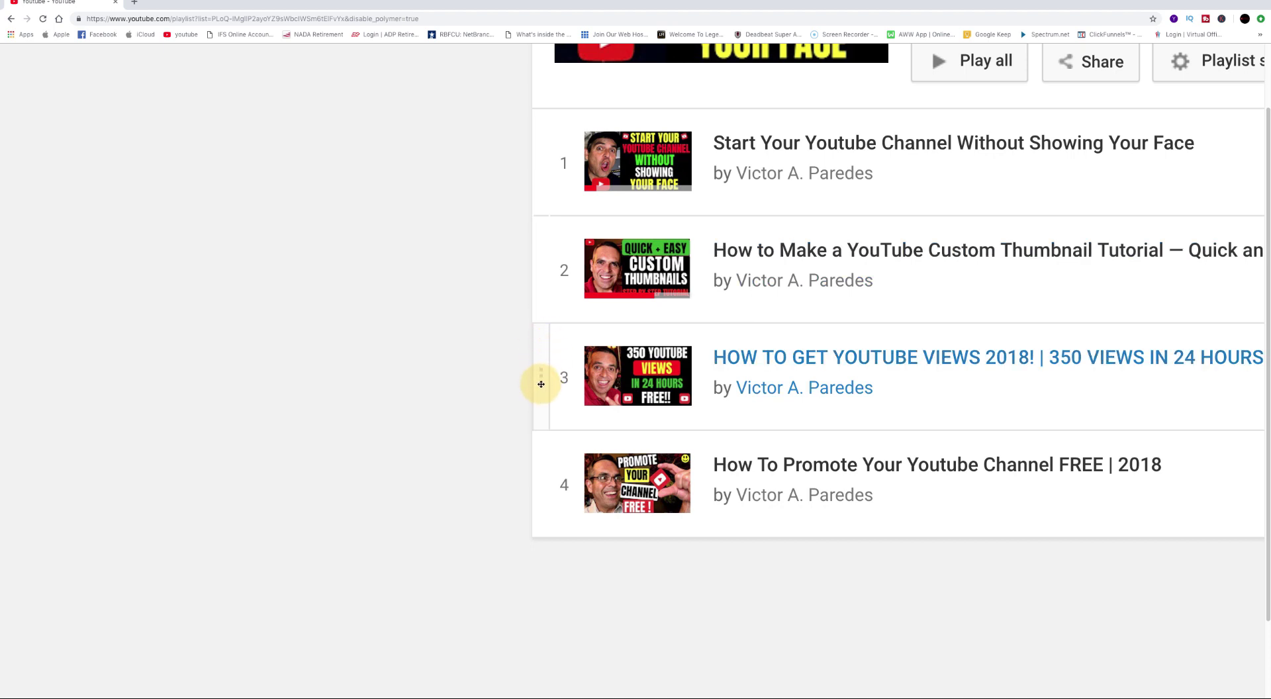
drag(541, 384, 538, 167)
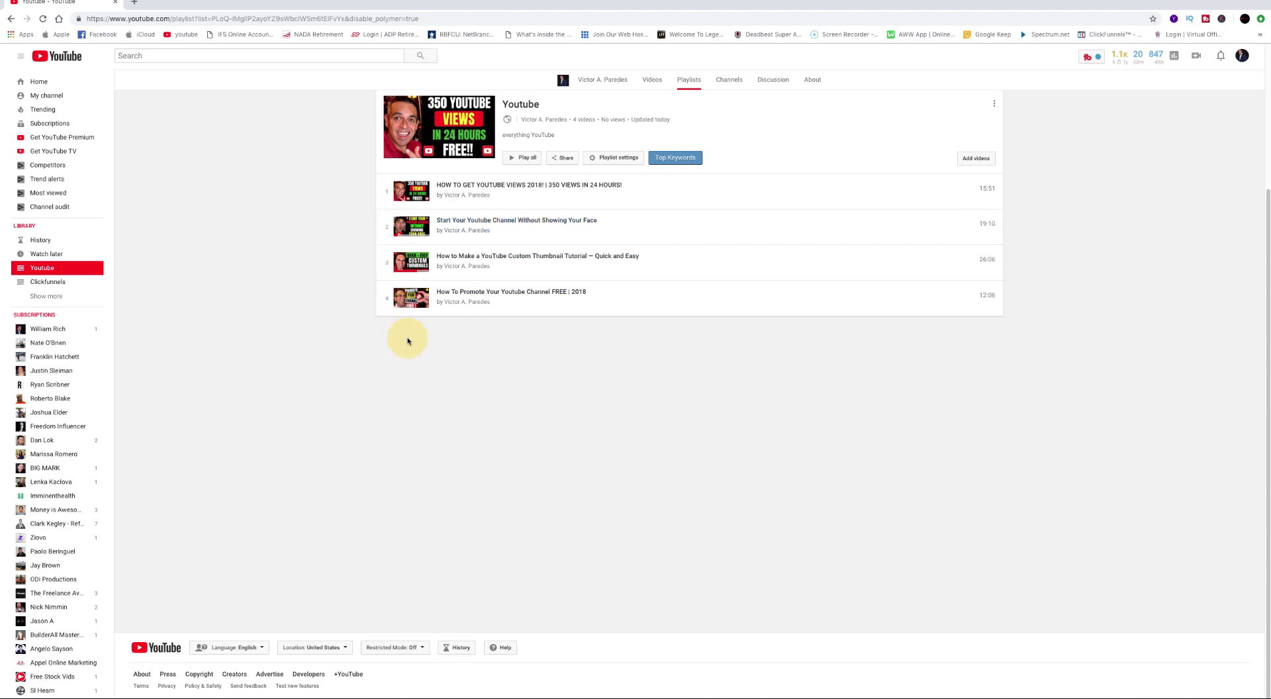
scroll(407, 341, up, 3)
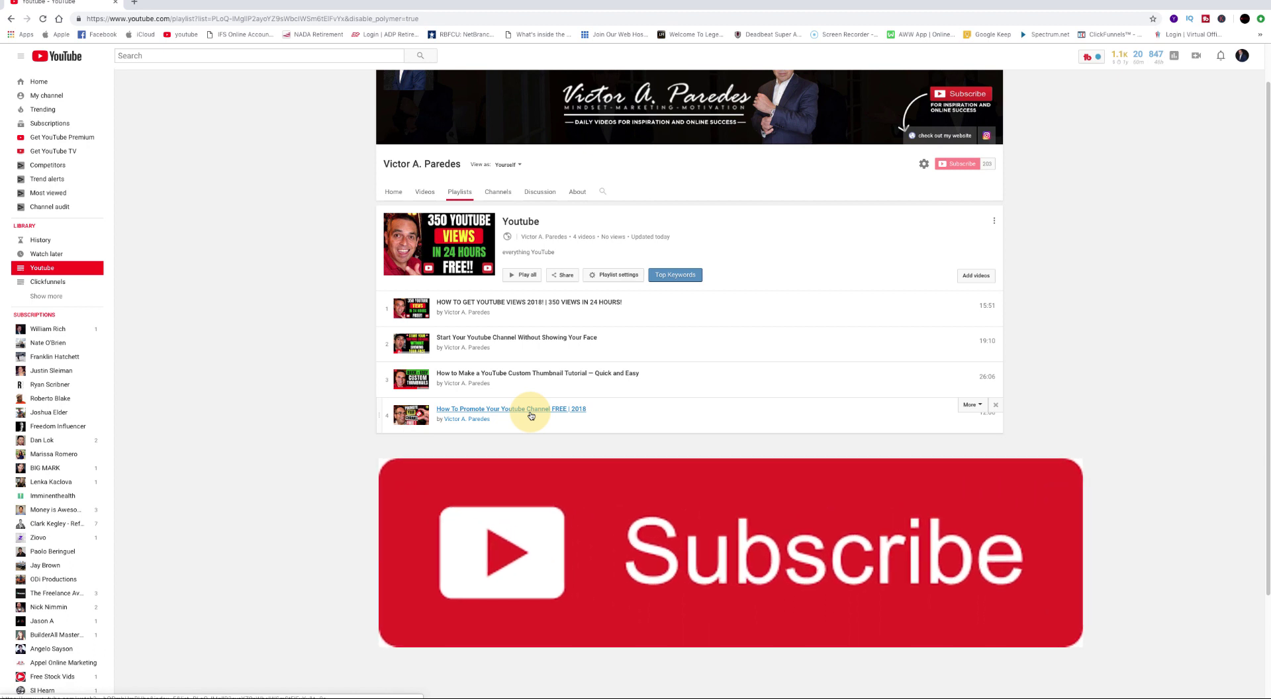
scroll(517, 530, up, 1)
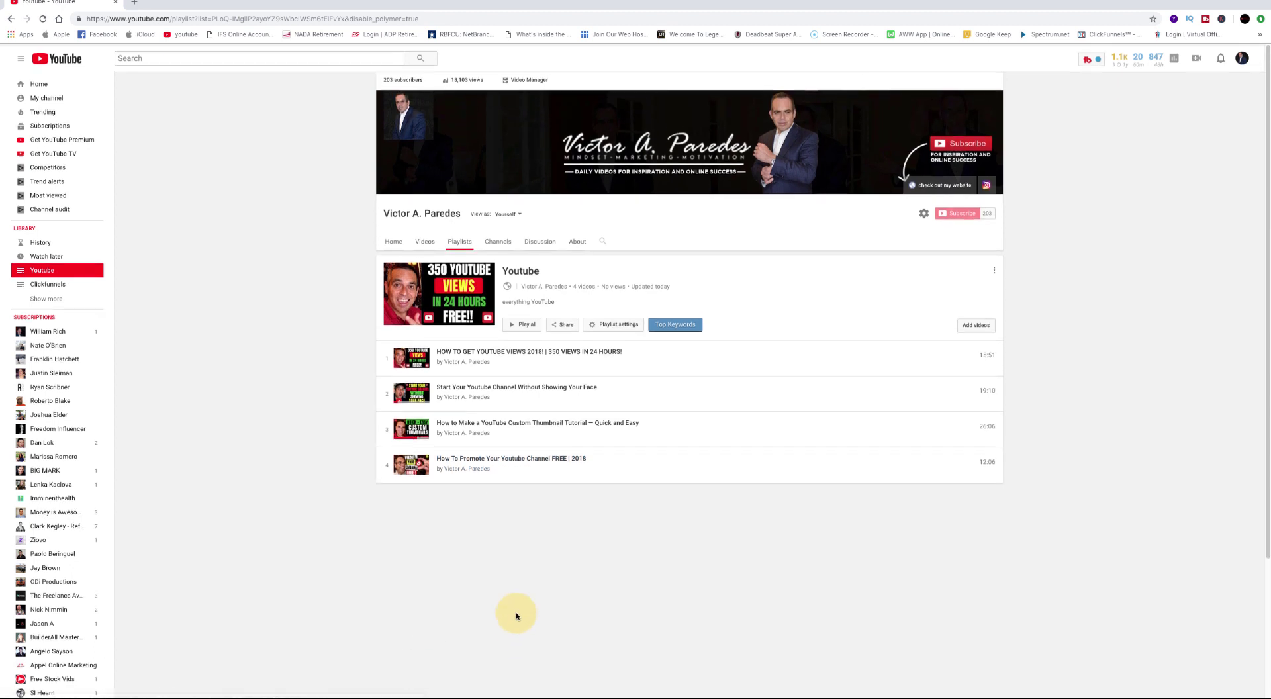